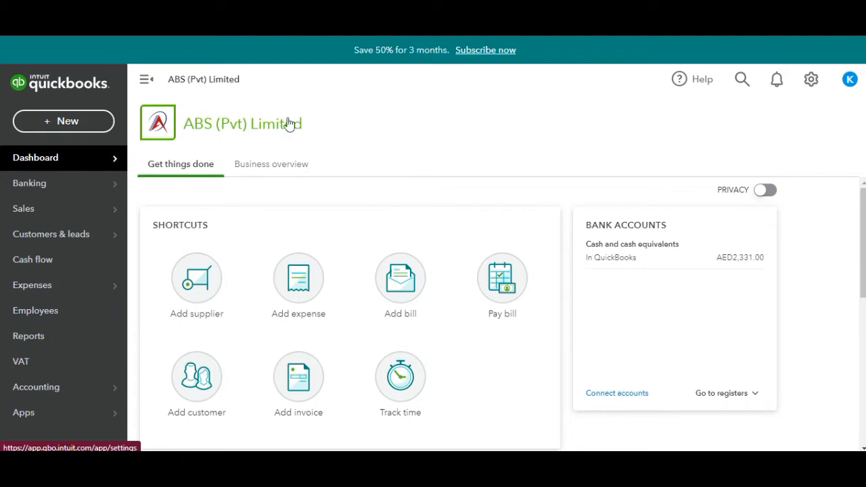
Step: Create a new journal entry and open the account choices for its first line
{"action": "left_click", "coordinate": [38, 130]}
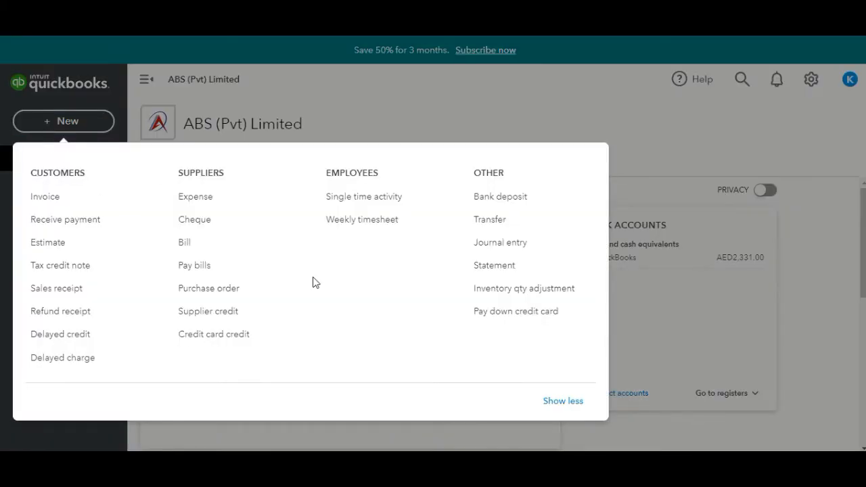
{"action": "left_click", "coordinate": [512, 247]}
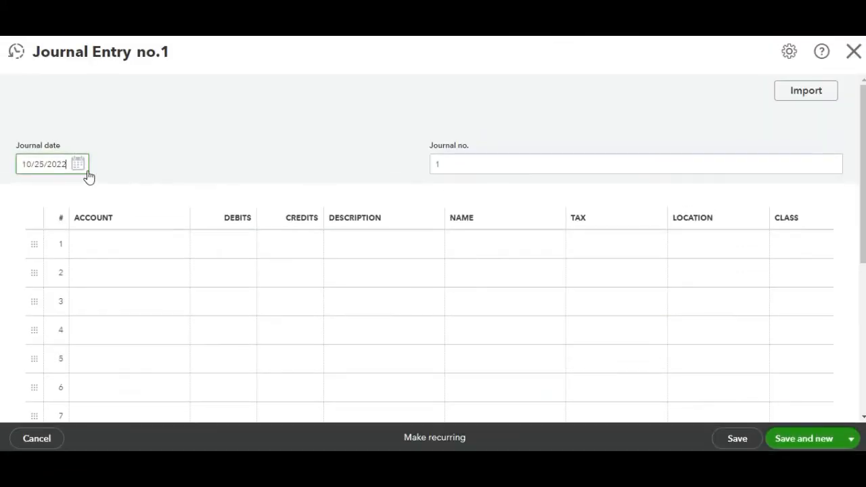
{"action": "left_click", "coordinate": [169, 249]}
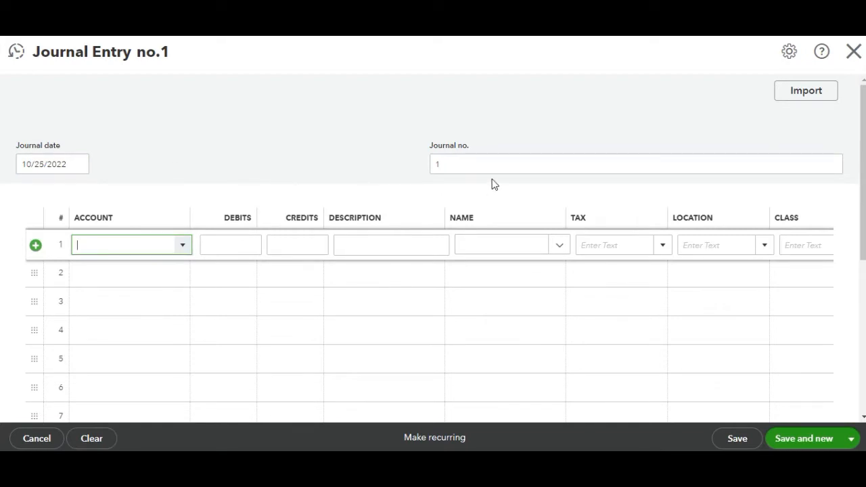
{"action": "left_click", "coordinate": [187, 250]}
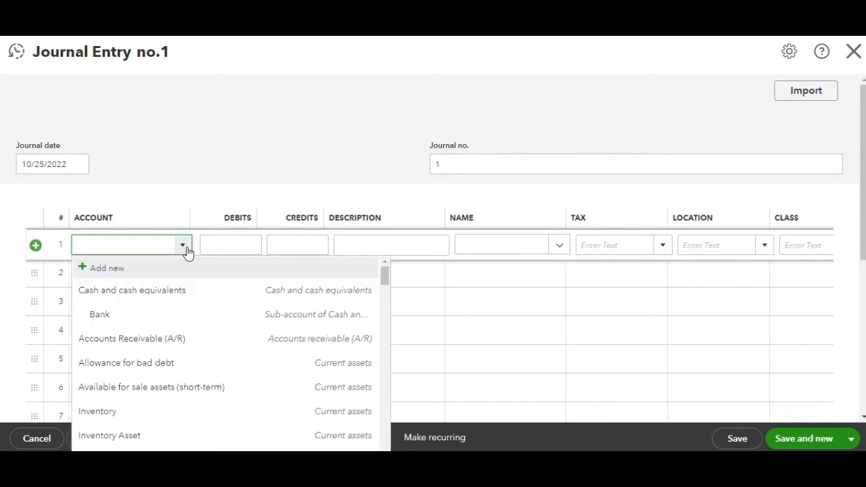
{"action": "type", "text": "De"}
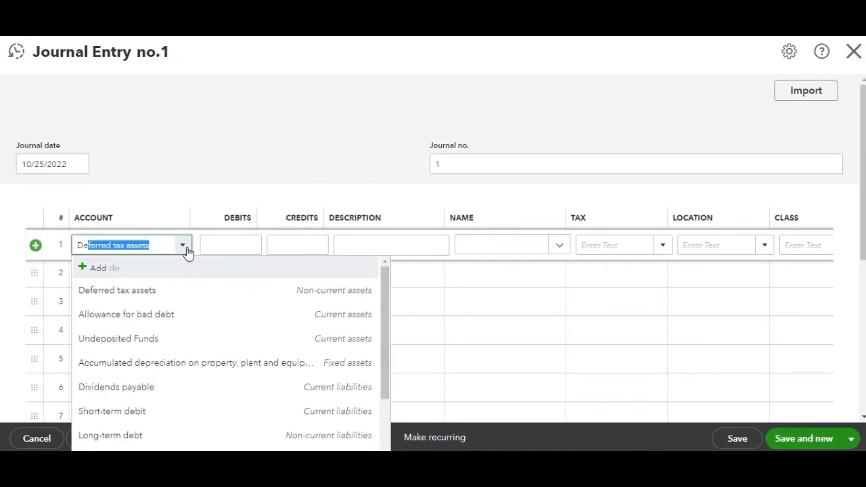
{"action": "type", "text": "p"}
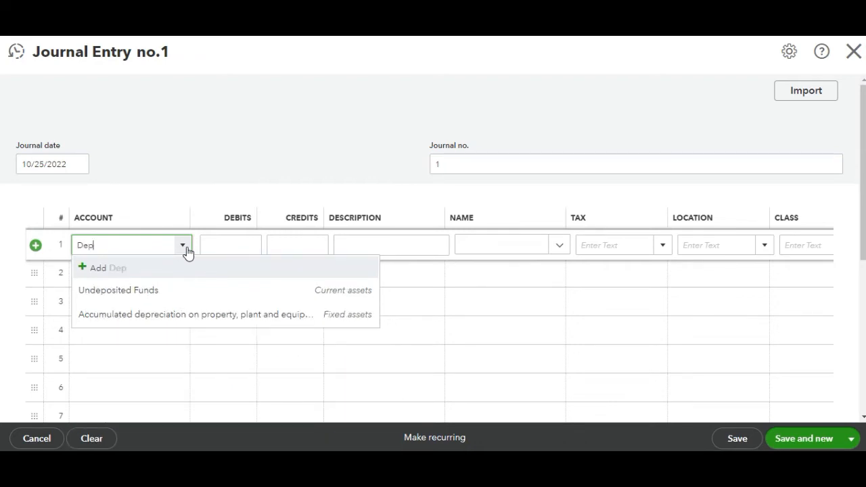
{"action": "key", "text": "BackSpace"}
{"action": "key", "text": "BackSpace"}
{"action": "key", "text": "BackSpace"}
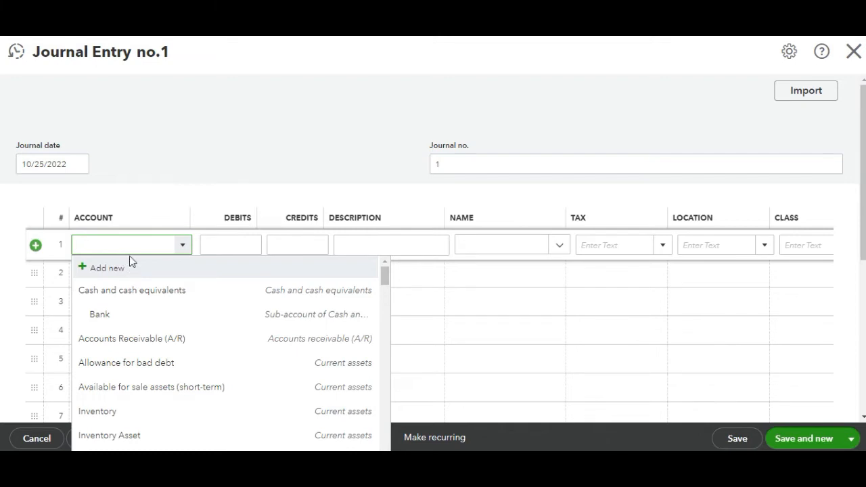
Step: Set the account on journal line 1 to Rent or lease payments
{"action": "type", "text": "Rent"}
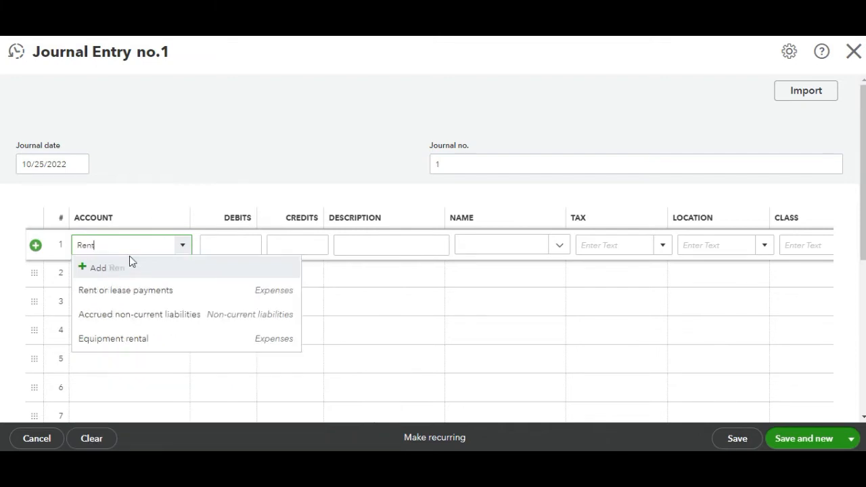
{"action": "left_click", "coordinate": [145, 291]}
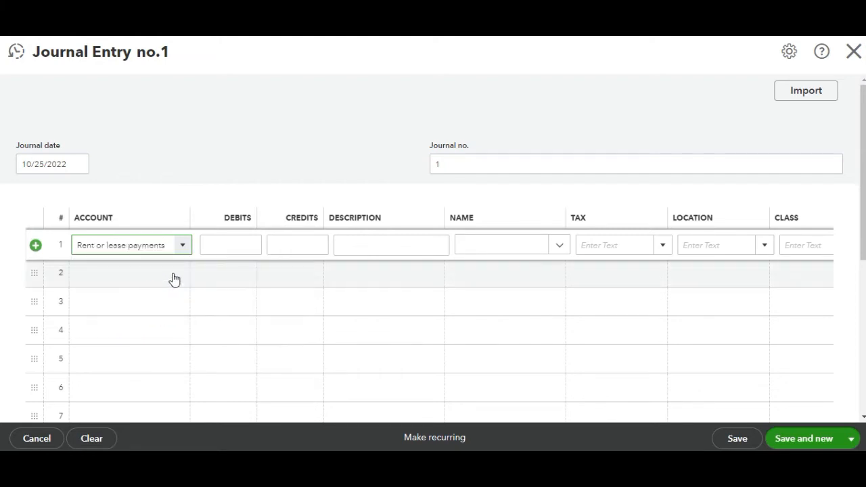
{"action": "left_click", "coordinate": [173, 276]}
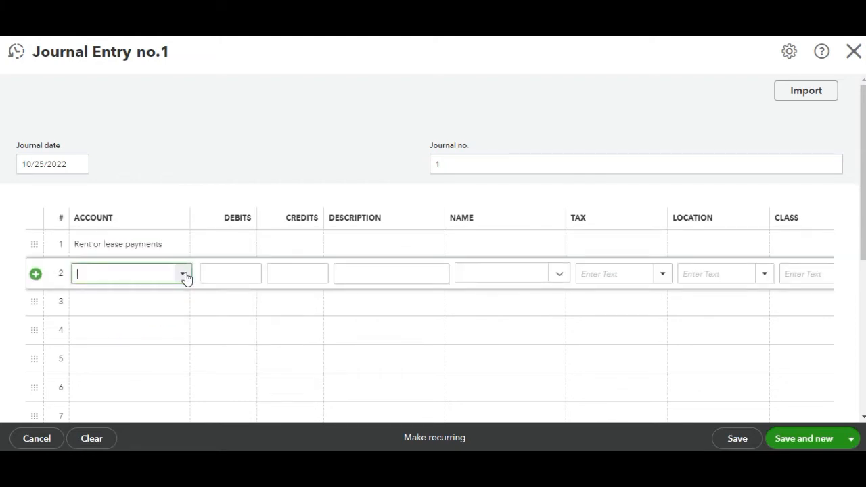
{"action": "left_click", "coordinate": [184, 274]}
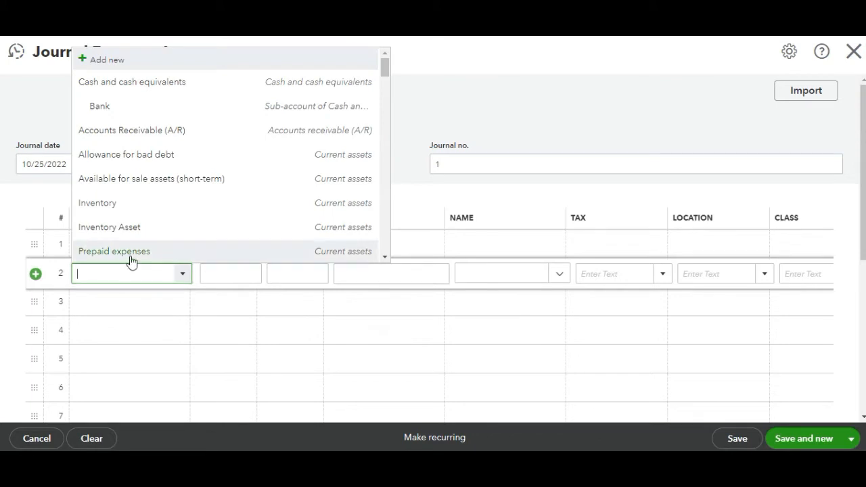
{"action": "left_click", "coordinate": [48, 193]}
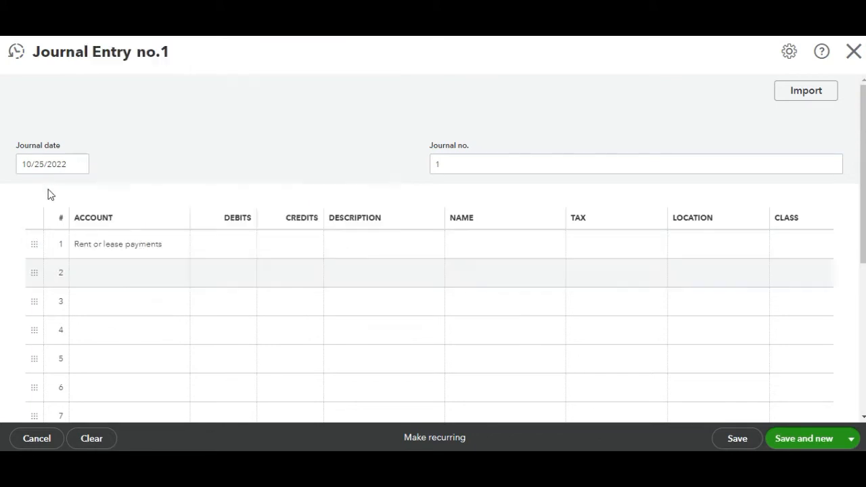
{"action": "left_click", "coordinate": [152, 252]}
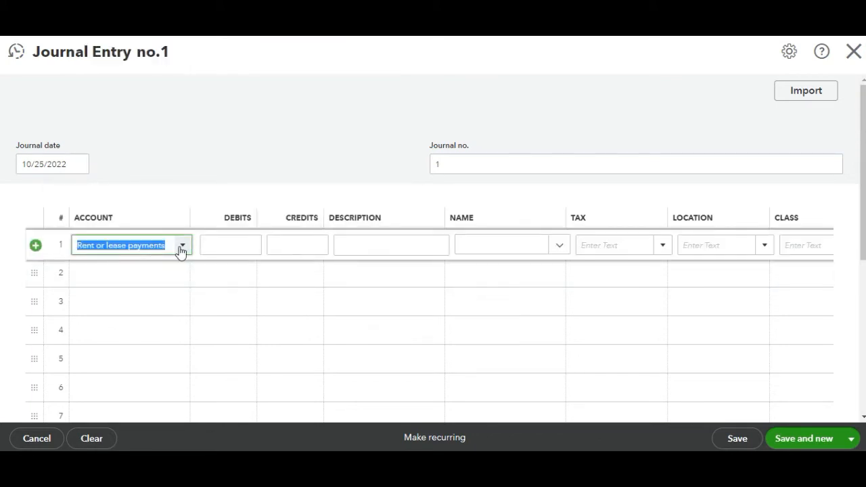
{"action": "left_click", "coordinate": [182, 246]}
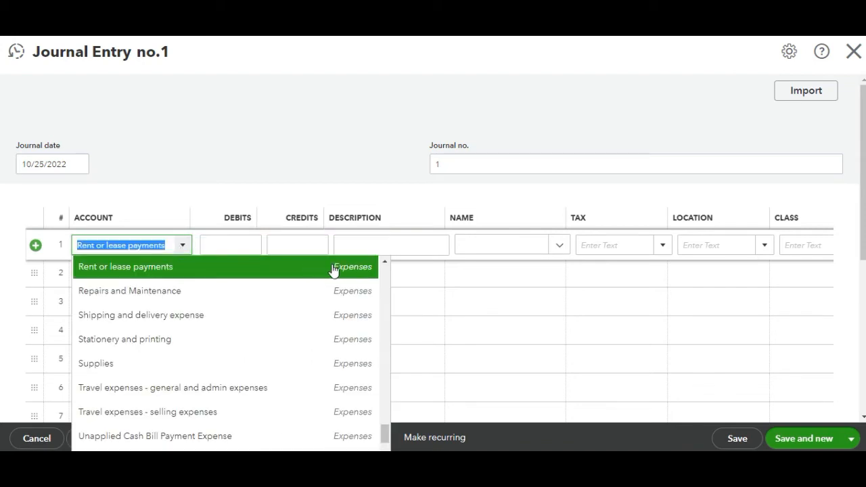
{"action": "left_click", "coordinate": [173, 268]}
Step: Set the account on journal line 2 to Prepaid expenses
{"action": "left_click", "coordinate": [182, 275]}
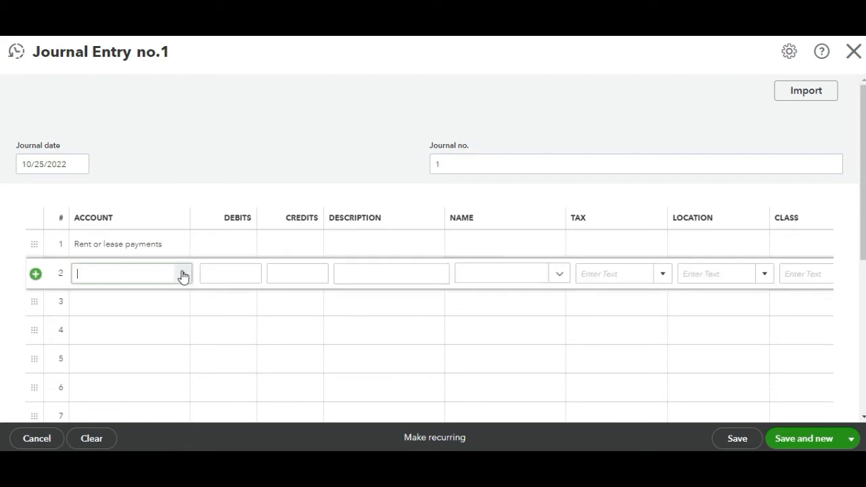
{"action": "type", "text": "prep"}
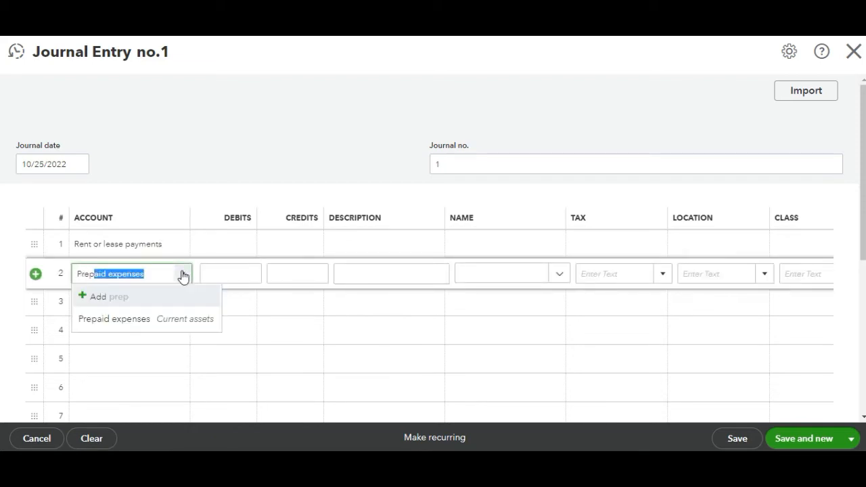
{"action": "left_click", "coordinate": [140, 322]}
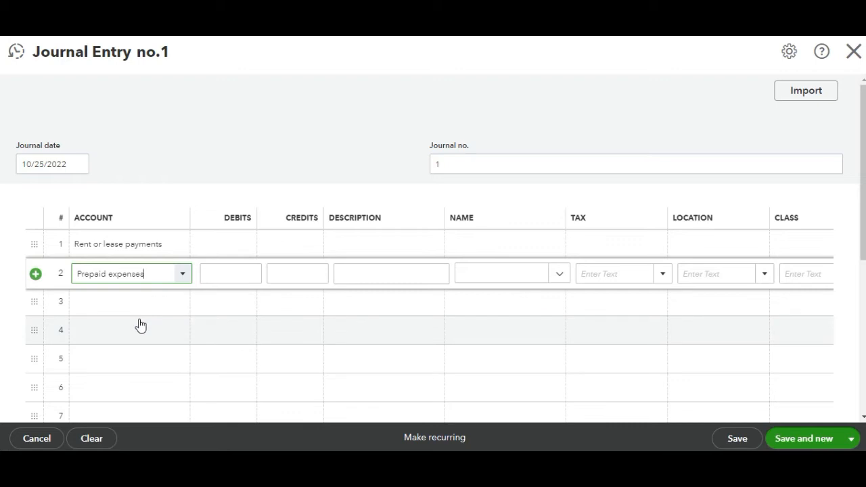
Step: Enter a debit of 10000 for Rent or lease payments and a credit of 10000 for Prepaid expenses
{"action": "left_click", "coordinate": [236, 241]}
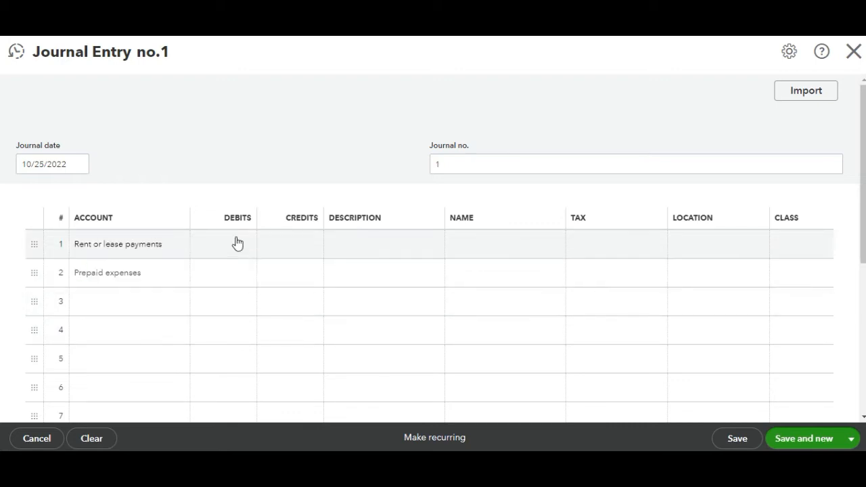
{"action": "type", "text": "10000"}
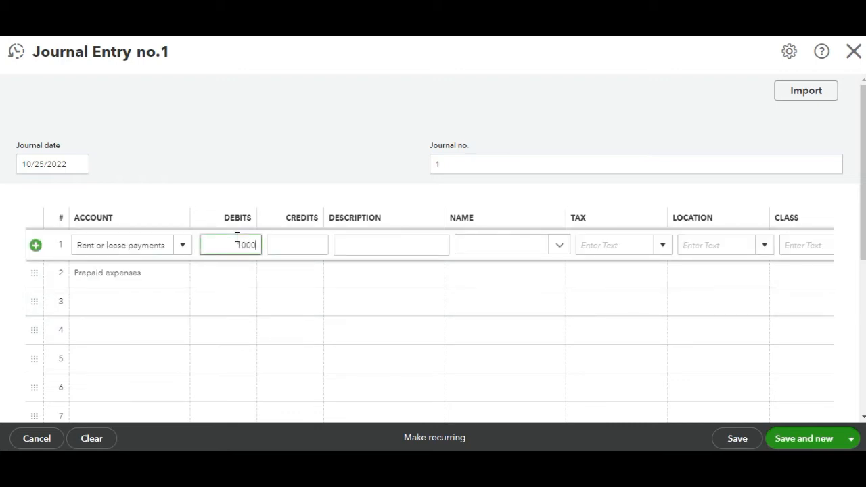
{"action": "left_click", "coordinate": [289, 273]}
{"action": "type", "text": "10000"}
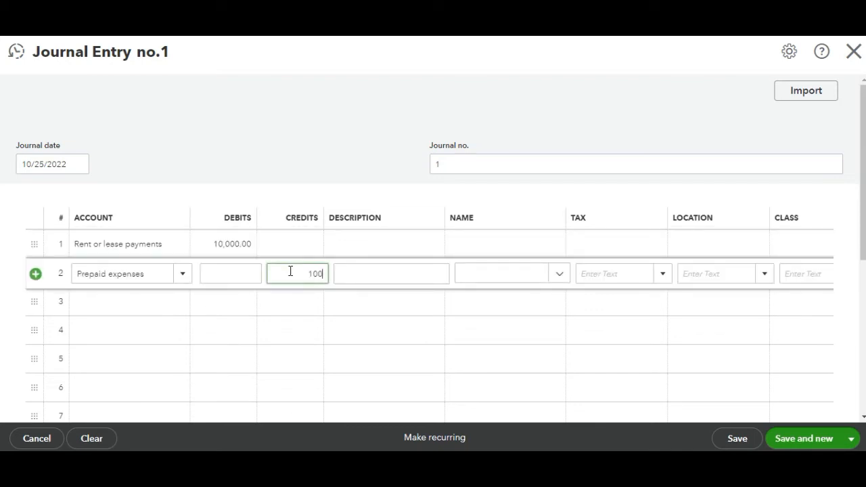
{"action": "left_click", "coordinate": [369, 236]}
{"action": "type", "text": "T"}
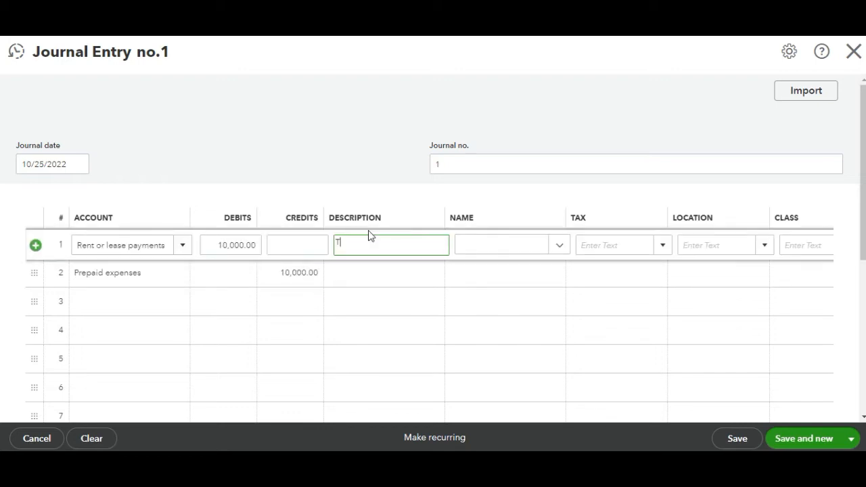
{"action": "key", "text": "BackSpace"}
{"action": "type", "text": "januarys rent releazed"}
{"action": "right_click", "coordinate": [396, 240]}
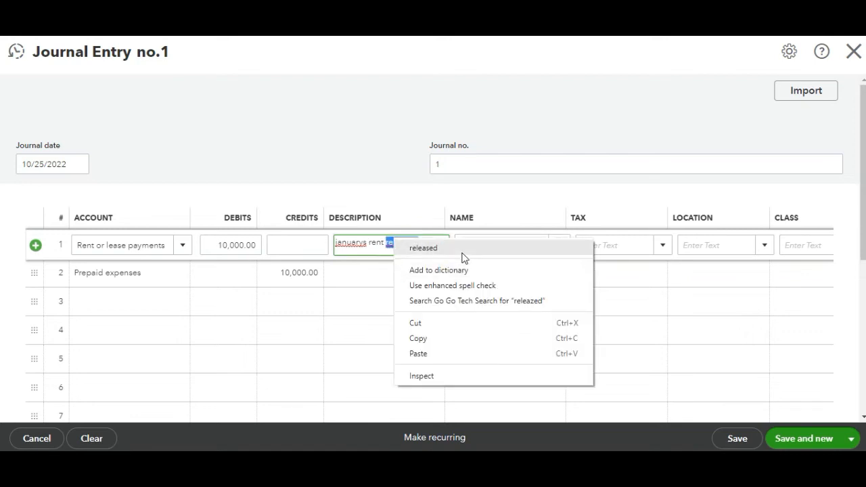
{"action": "left_click", "coordinate": [408, 209]}
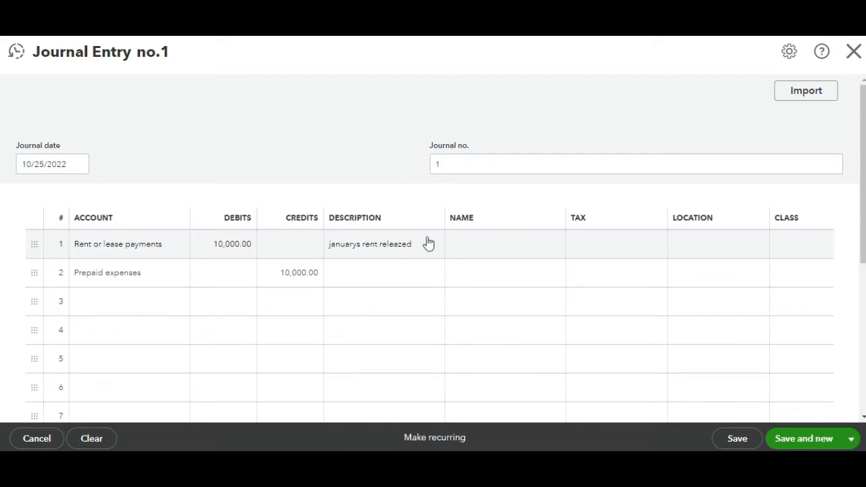
{"action": "left_click", "coordinate": [414, 242]}
{"action": "key", "text": "BackSpace"}
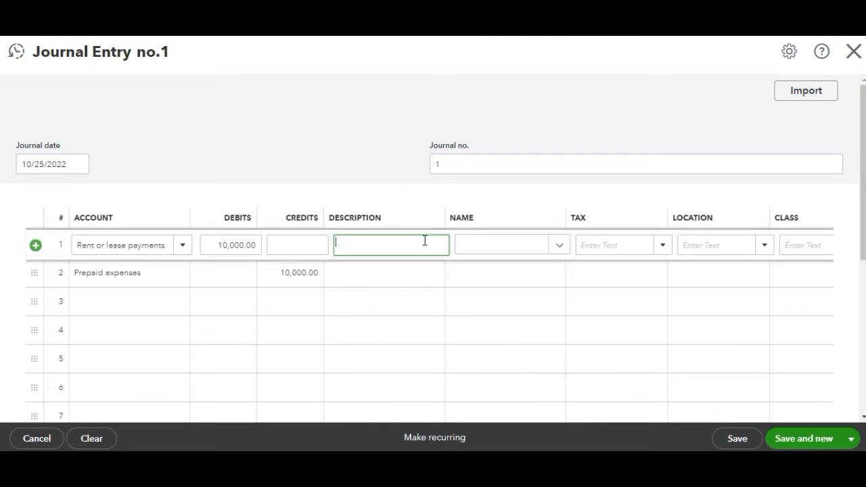
Step: Enter the description "January rent being realized" on the Rent or lease payments line
{"action": "type", "text": "January rent relized"}
{"action": "double_click", "coordinate": [422, 243]}
{"action": "right_click", "coordinate": [400, 242]}
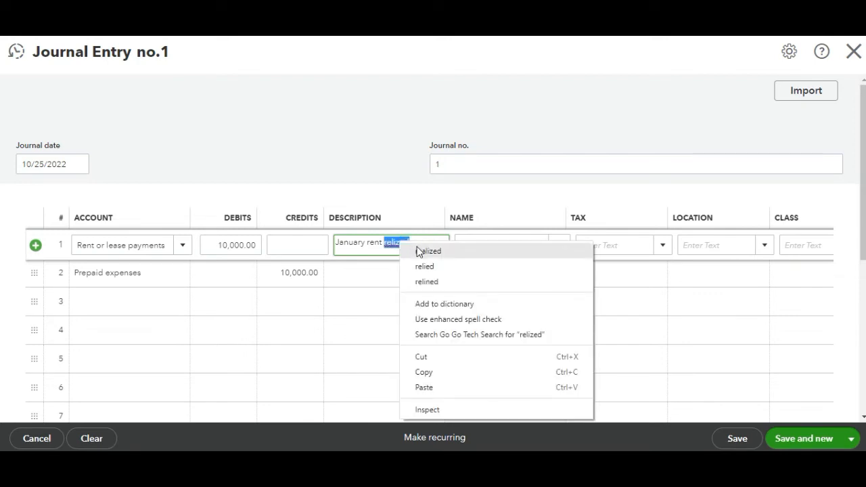
{"action": "left_click", "coordinate": [420, 252]}
{"action": "left_click", "coordinate": [384, 241]}
{"action": "type", "text": "being"}
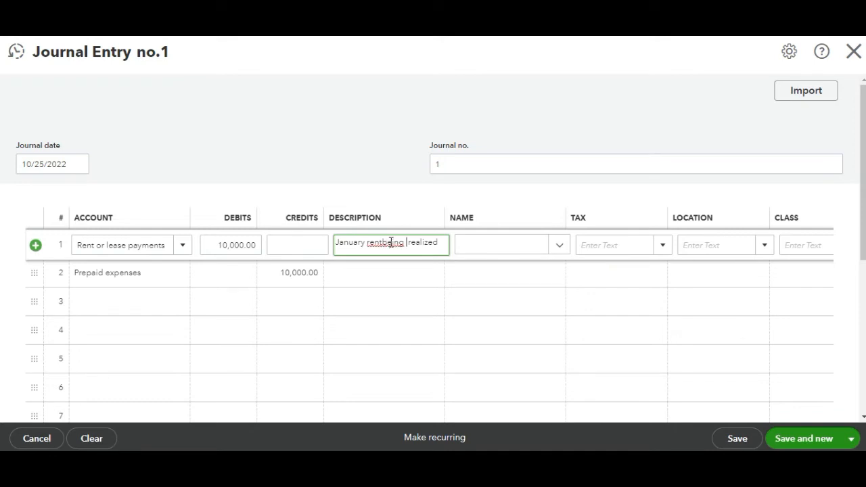
{"action": "left_click", "coordinate": [380, 242]}
Step: Copy the description "January rent being realized" from line 1 to the Prepaid expenses line
{"action": "left_click_drag", "start_coordinate": [439, 241], "coordinate": [222, 236]}
{"action": "key", "text": "ctrl+c"}
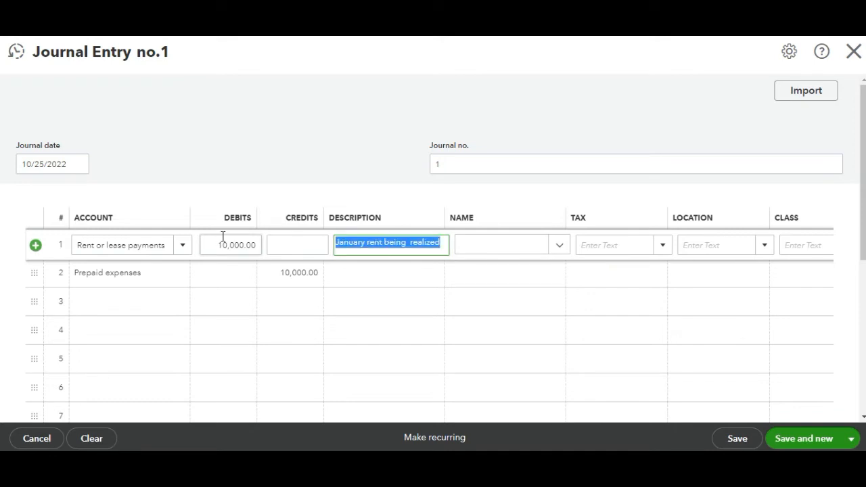
{"action": "left_click", "coordinate": [377, 273]}
{"action": "key", "text": "ctrl+v"}
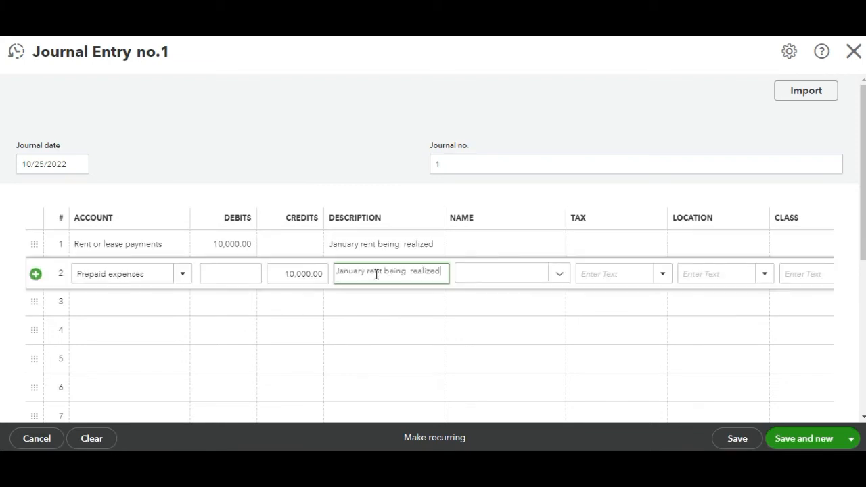
{"action": "left_click", "coordinate": [322, 120]}
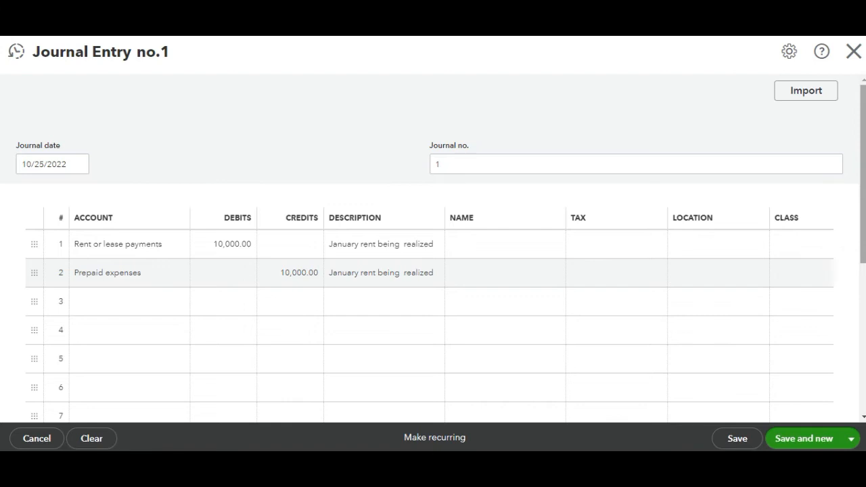
Step: Write the memo "January rents" with a second line "Total Rent amount 120000/12 Is equal to 10000 AED pm"
{"action": "scroll", "coordinate": [433, 271], "scroll_direction": "down", "scroll_amount": 1}
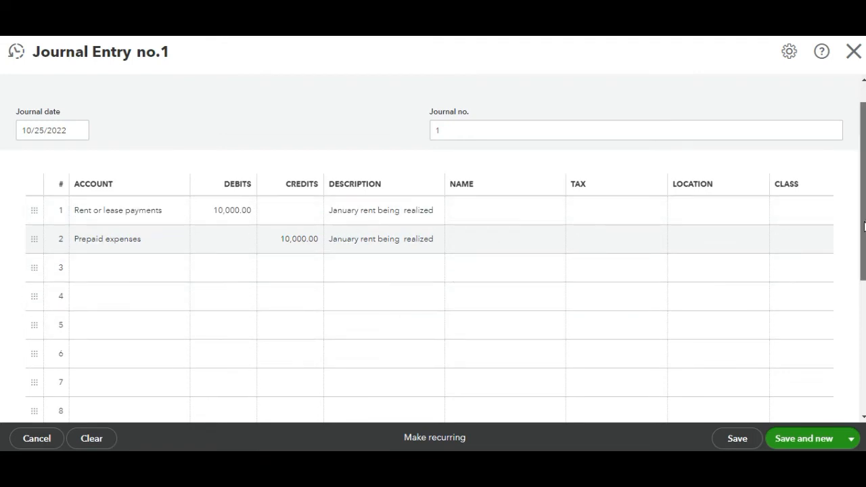
{"action": "scroll", "coordinate": [276, 274], "scroll_direction": "down", "scroll_amount": 3}
{"action": "left_click", "coordinate": [54, 327]}
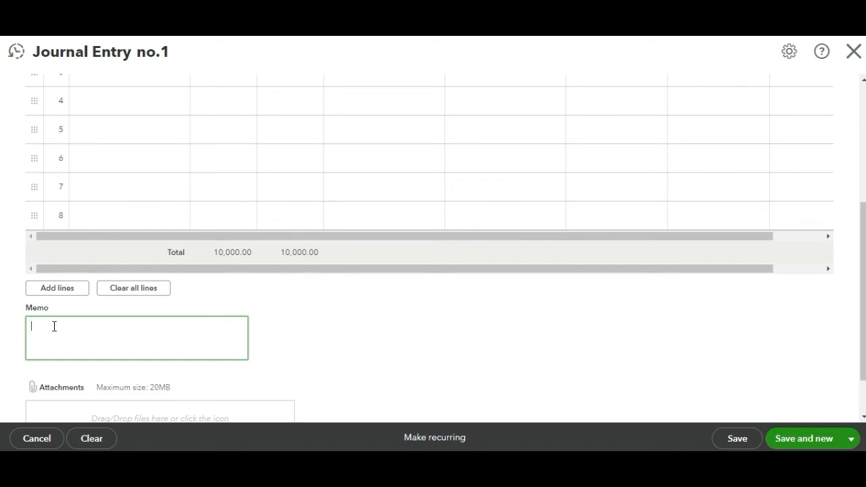
{"action": "type", "text": "January rents"}
{"action": "key", "text": "Return"}
{"action": "type", "text": "Total Rent amount  120000/12 Is equal to"}
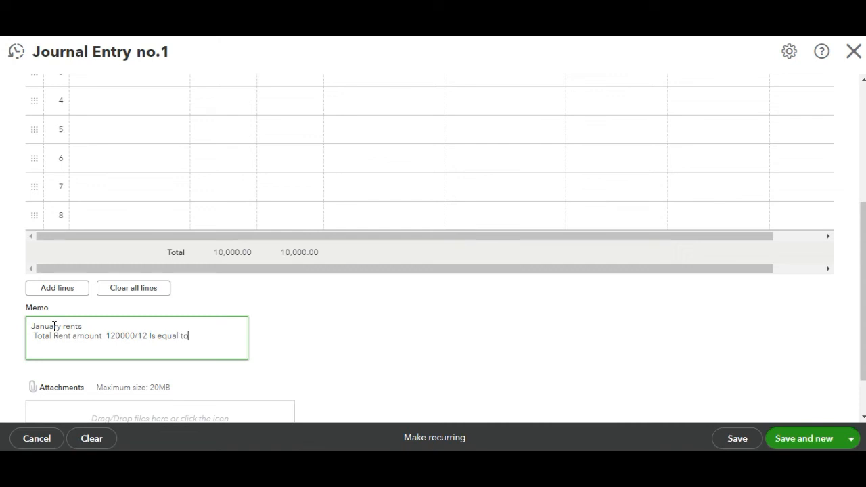
{"action": "type", "text": " 10000 AED pm"}
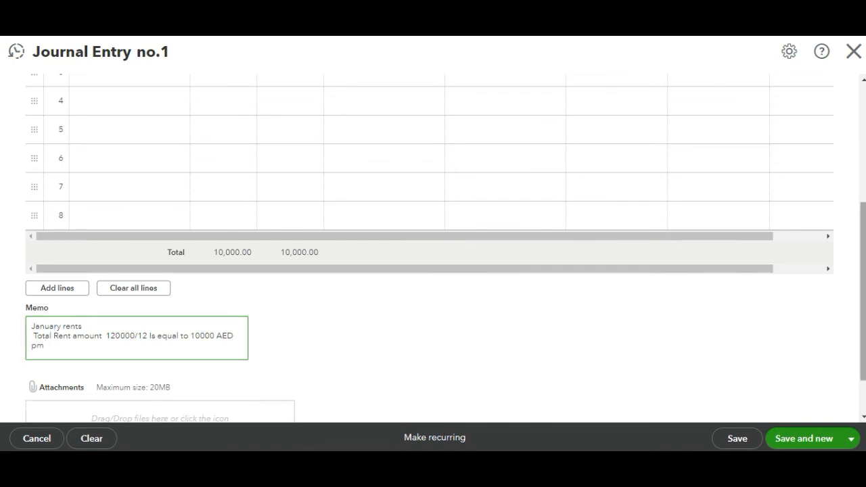
{"action": "scroll", "coordinate": [863, 284], "scroll_direction": "down", "scroll_amount": 2}
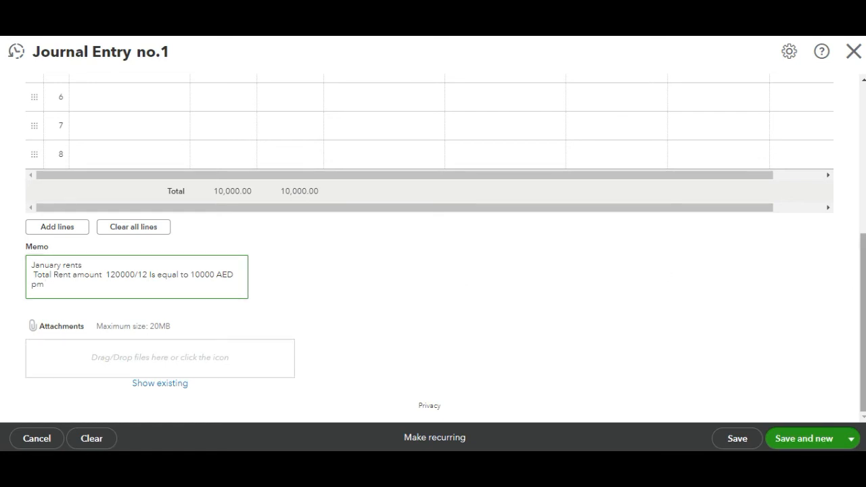
{"action": "scroll", "coordinate": [835, 187], "scroll_direction": "up", "scroll_amount": 5}
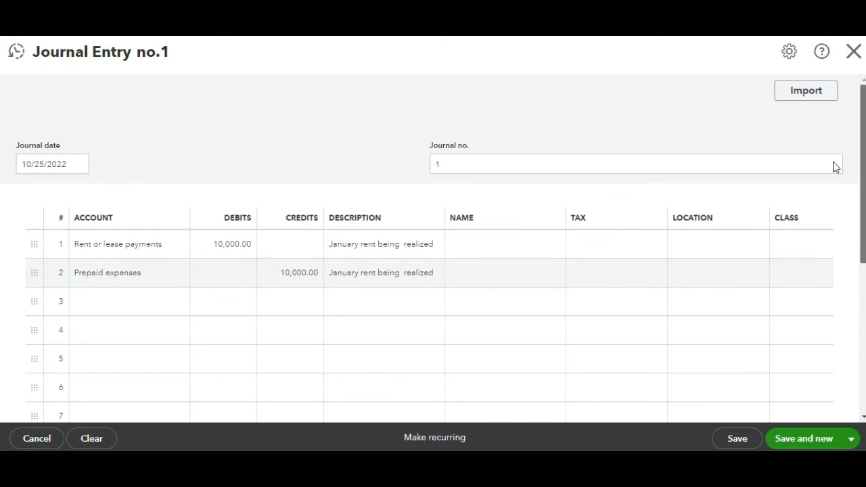
{"action": "scroll", "coordinate": [835, 278], "scroll_direction": "down", "scroll_amount": 2}
{"action": "scroll", "coordinate": [836, 277], "scroll_direction": "down", "scroll_amount": 3}
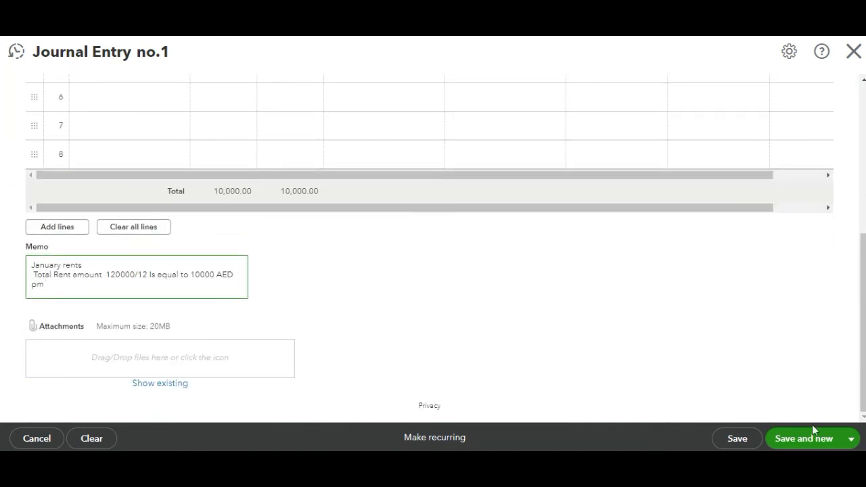
{"action": "left_click", "coordinate": [789, 441]}
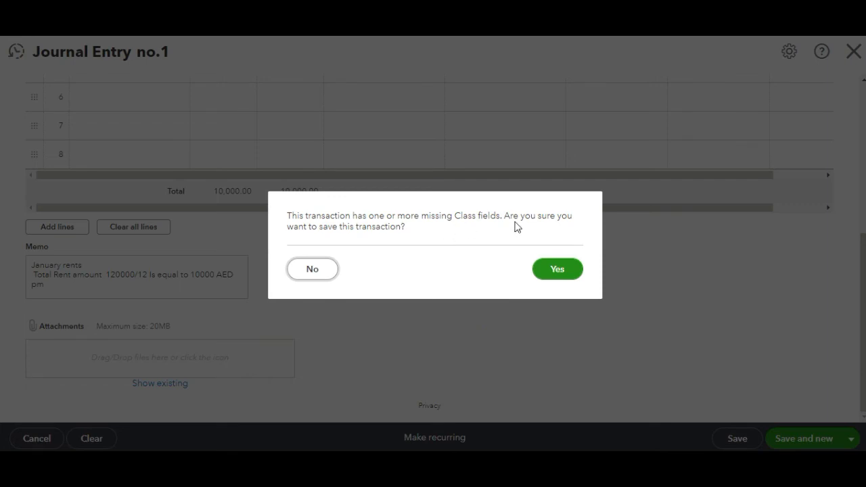
{"action": "left_click", "coordinate": [310, 269]}
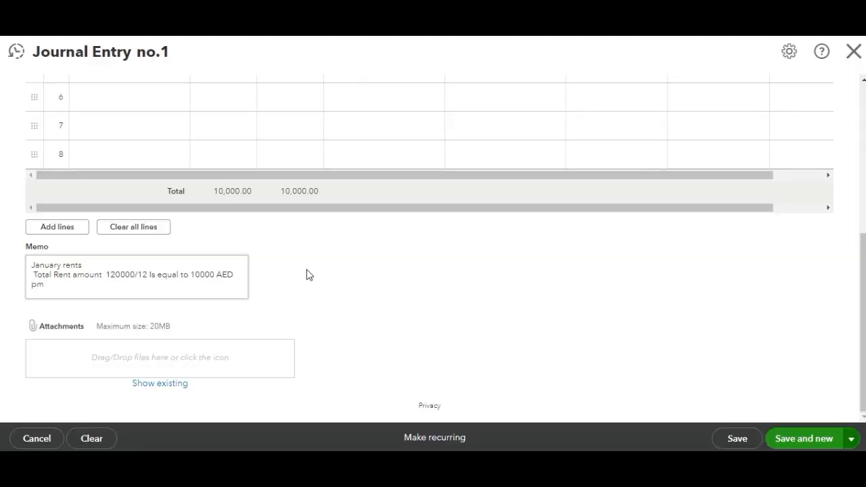
Step: Assign the class Musriff Mall to both the Rent or lease payments line and the Prepaid expenses line
{"action": "scroll", "coordinate": [854, 181], "scroll_direction": "up", "scroll_amount": 4}
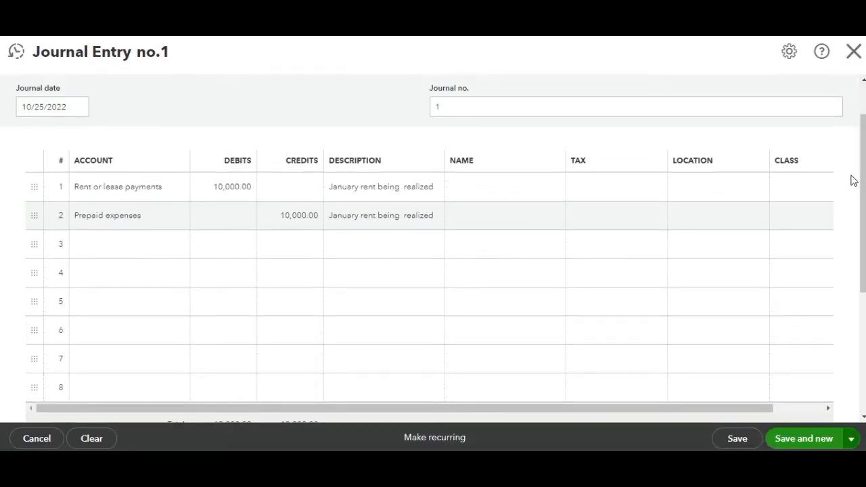
{"action": "left_click", "coordinate": [812, 194]}
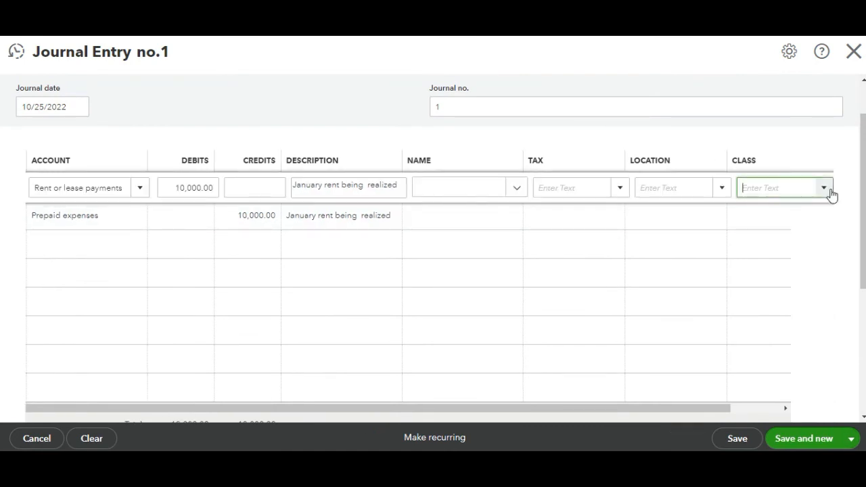
{"action": "left_click", "coordinate": [828, 191]}
{"action": "left_click", "coordinate": [769, 233]}
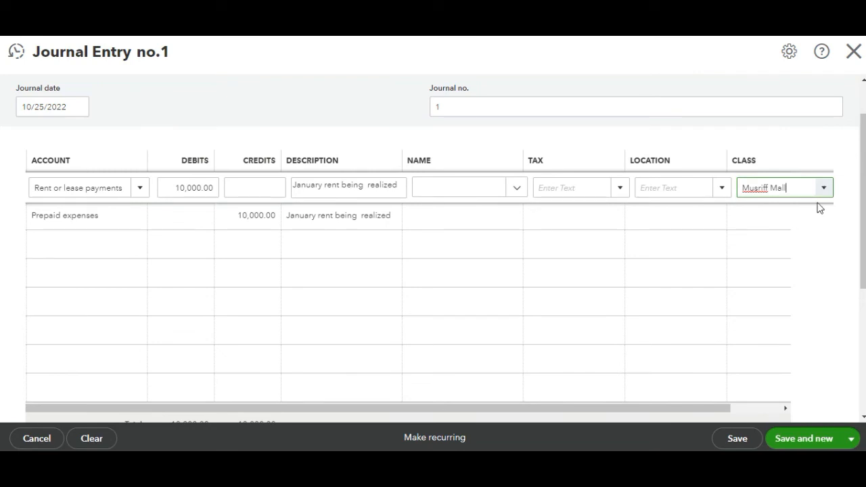
{"action": "left_click", "coordinate": [789, 216]}
{"action": "left_click", "coordinate": [826, 218]}
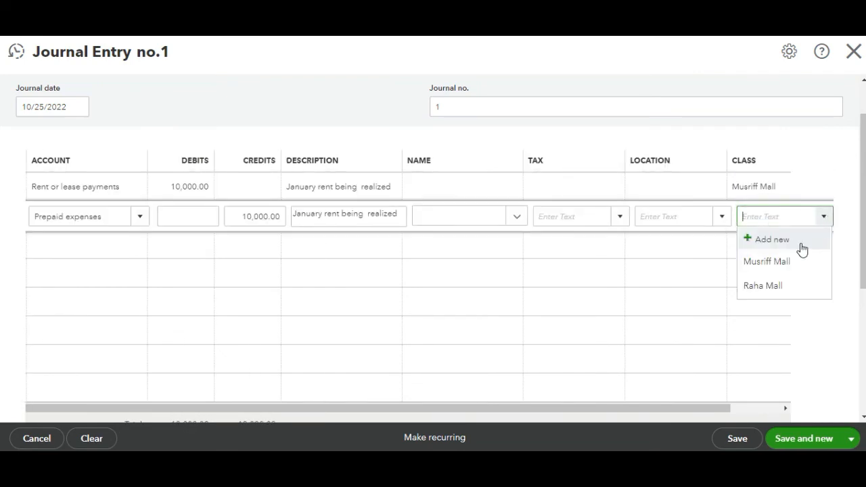
{"action": "left_click", "coordinate": [765, 273]}
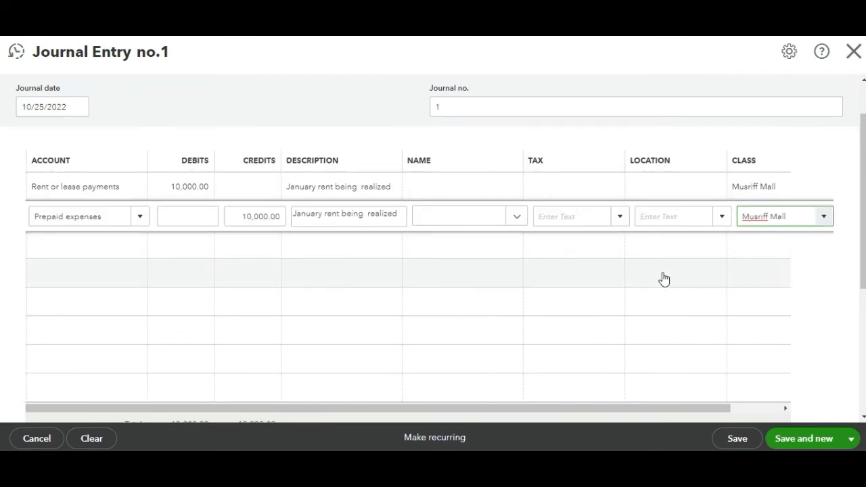
Step: Save the rent journal entry and close the blank new journal entry form
{"action": "left_click", "coordinate": [311, 98]}
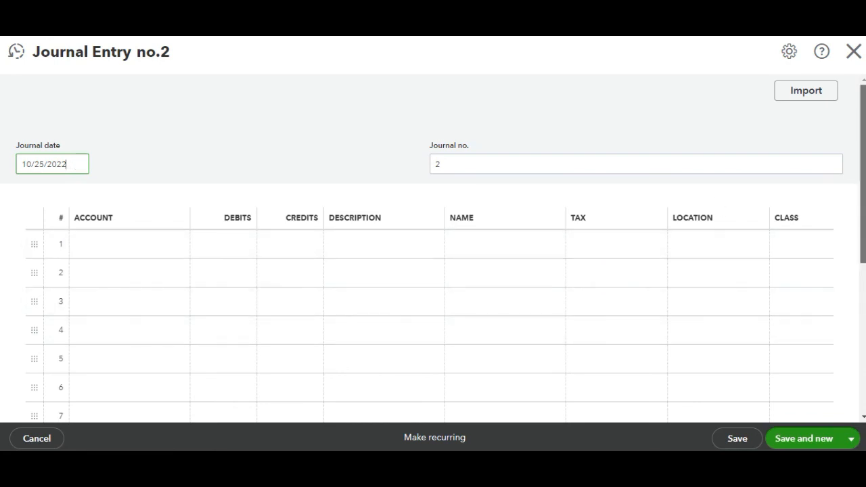
{"action": "scroll", "coordinate": [433, 271], "scroll_direction": "down", "scroll_amount": 1}
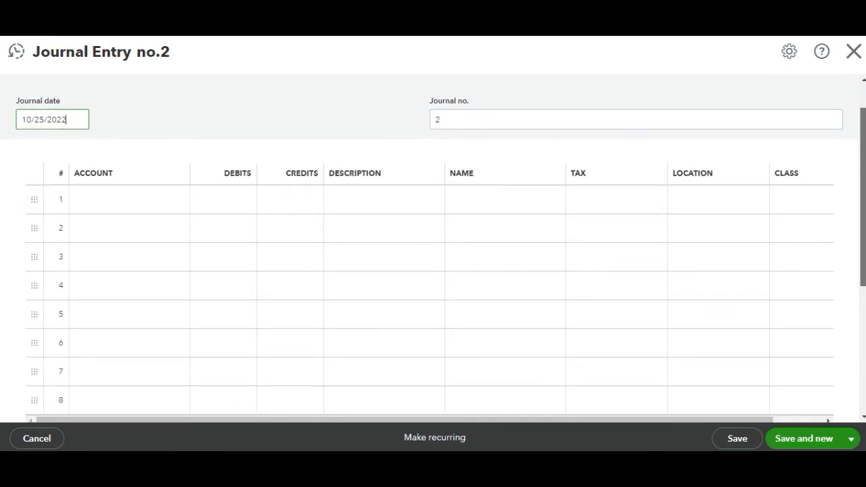
{"action": "scroll", "coordinate": [862, 217], "scroll_direction": "up", "scroll_amount": 1}
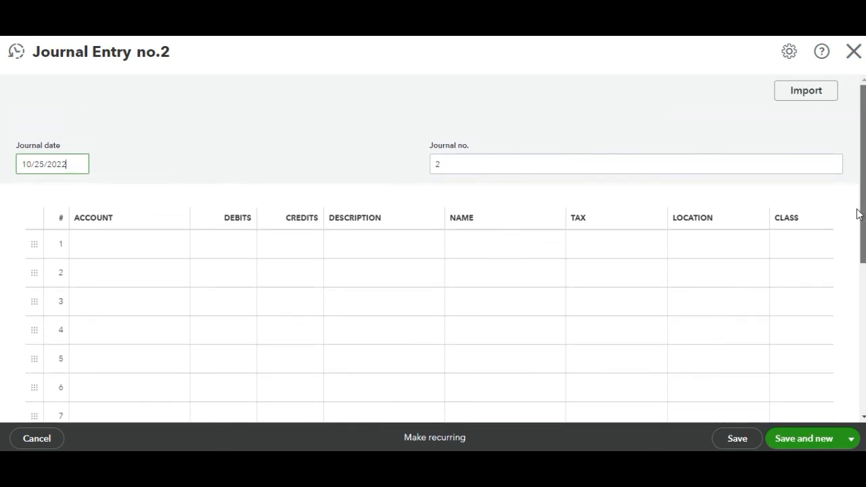
{"action": "left_click_drag", "start_coordinate": [862, 256], "coordinate": [862, 210]}
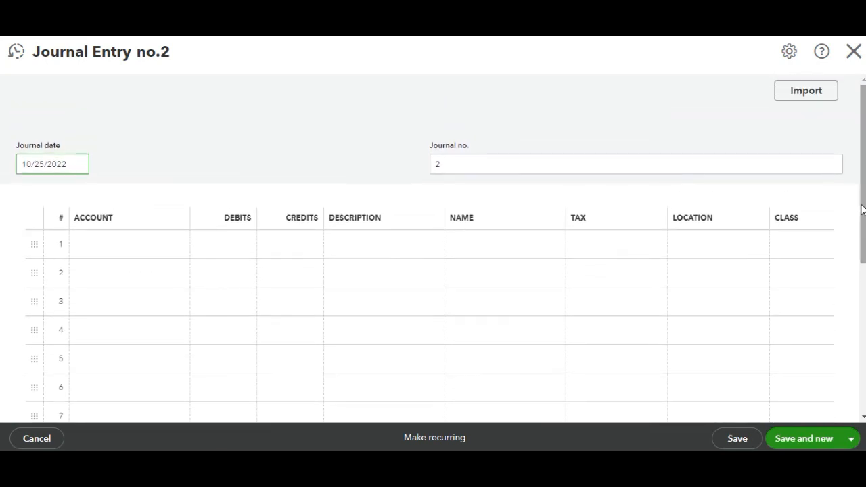
{"action": "left_click", "coordinate": [854, 53]}
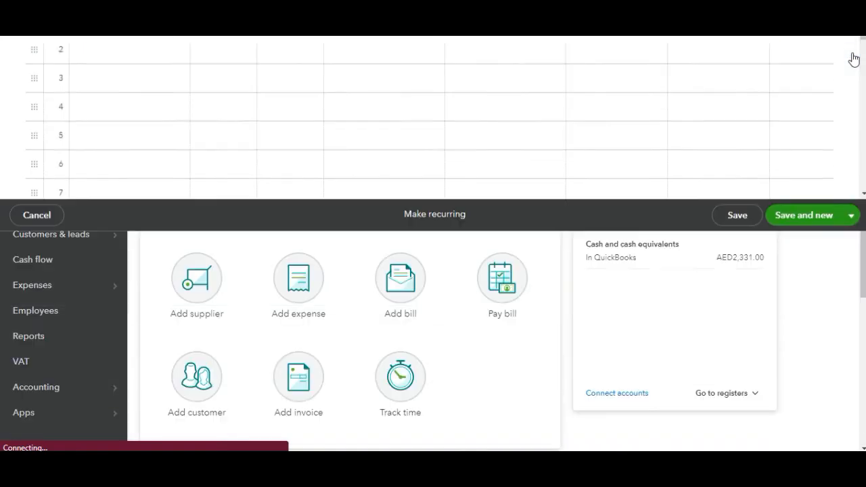